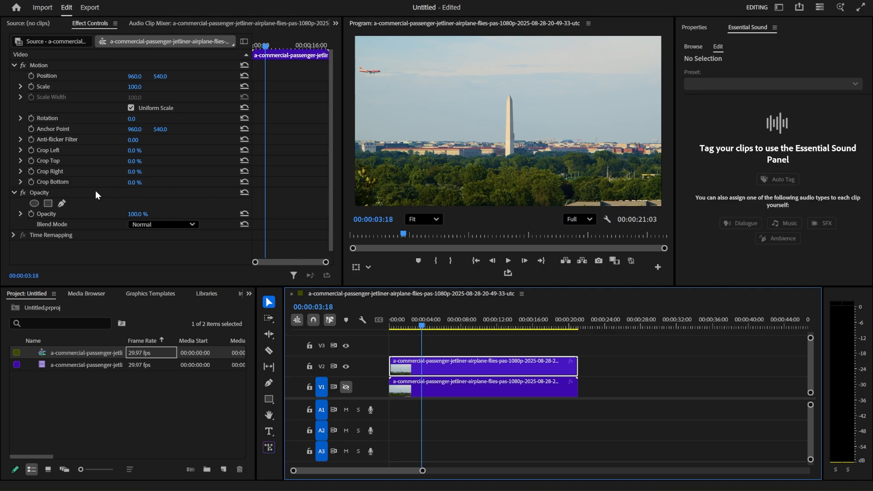
# Step: Add an elliptical opacity mask to the V2 clip, positioned over the airplane and shrunk to fit closely around it
pyautogui.click(34, 203)
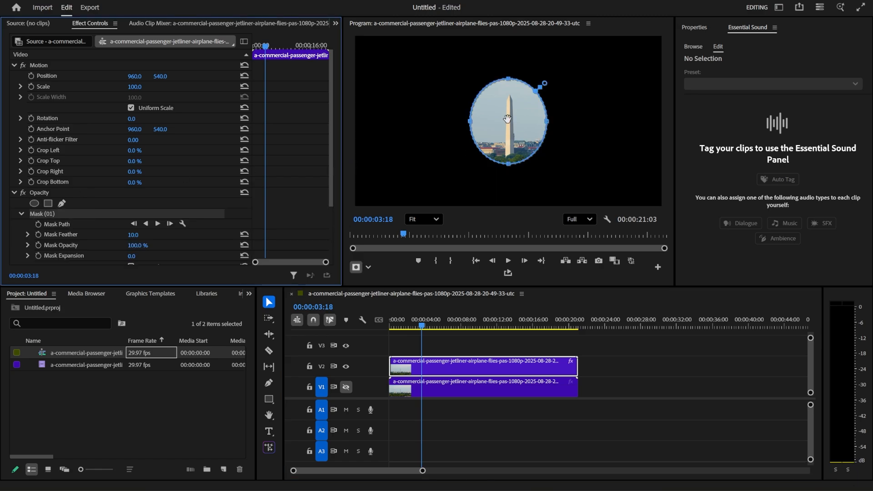
pyautogui.moveTo(516, 124); pyautogui.dragTo(385, 81)
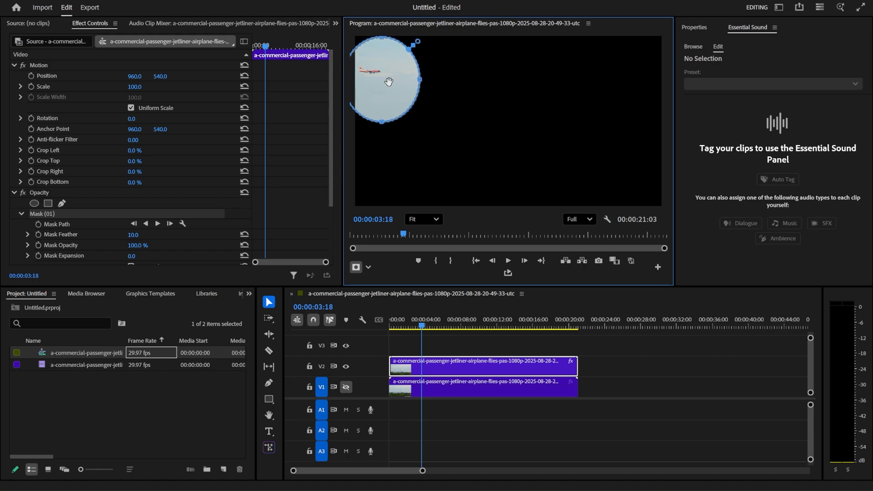
pyautogui.moveTo(379, 121); pyautogui.dragTo(379, 106)
pyautogui.moveTo(417, 70); pyautogui.dragTo(406, 71)
# Step: Set the elliptical mask's feather to 70
pyautogui.click(134, 235)
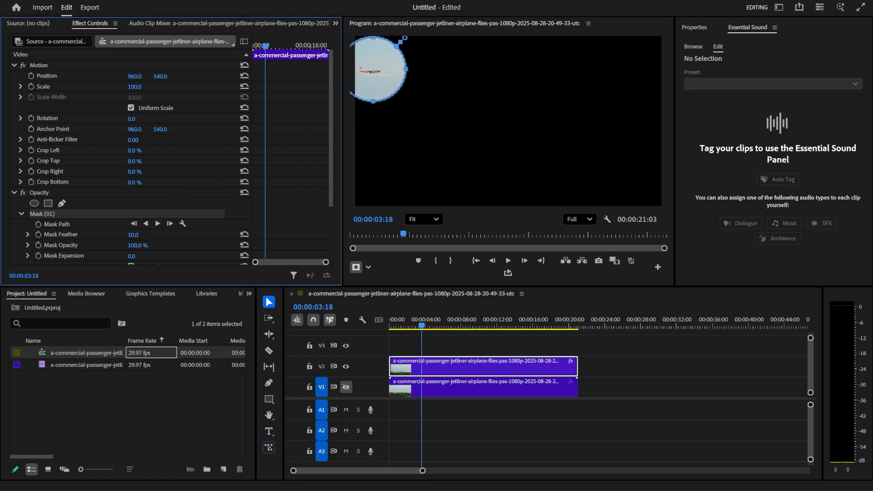
pyautogui.write('0')
pyautogui.press('Return')
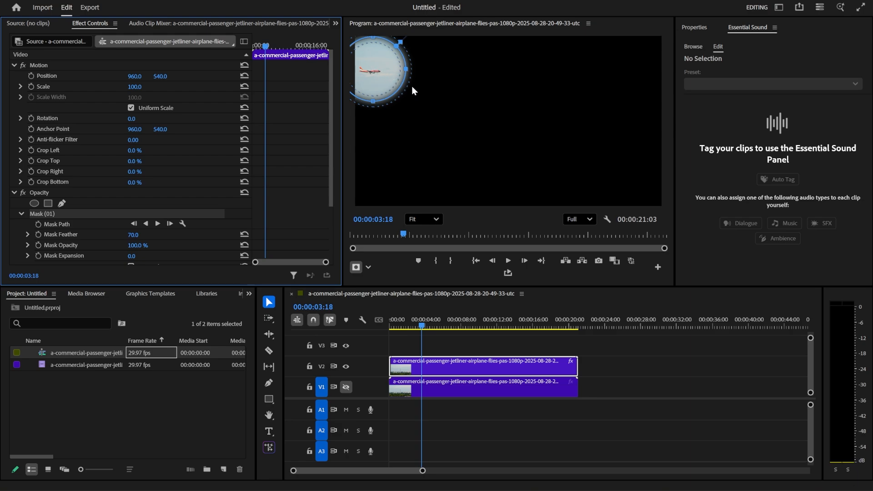
# Step: Keyframe the mask path from 00:00:03:18 to 00:00:10:21, moving the ellipse along with the airplane until it leaves the frame
pyautogui.click(38, 224)
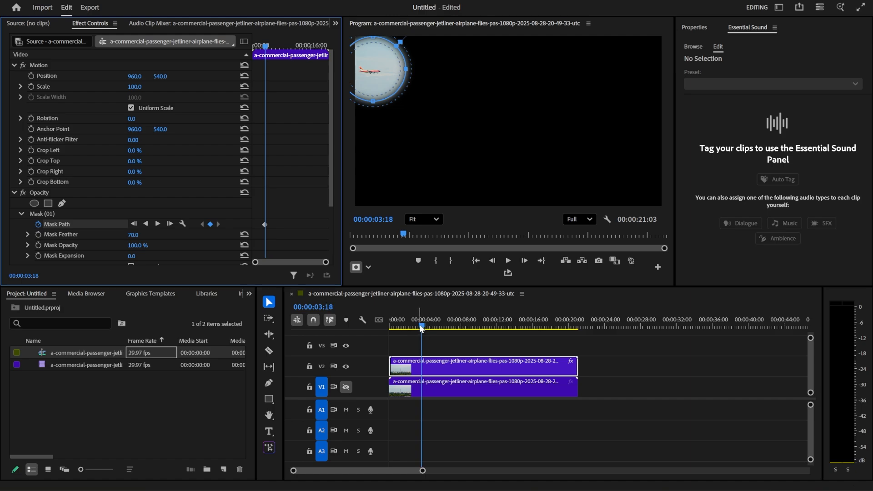
pyautogui.moveTo(421, 326); pyautogui.dragTo(427, 326)
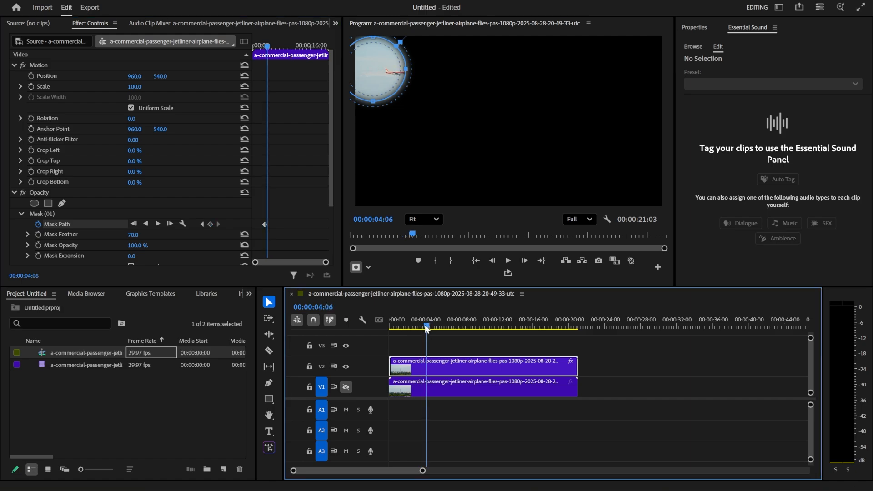
pyautogui.moveTo(377, 75); pyautogui.dragTo(399, 76)
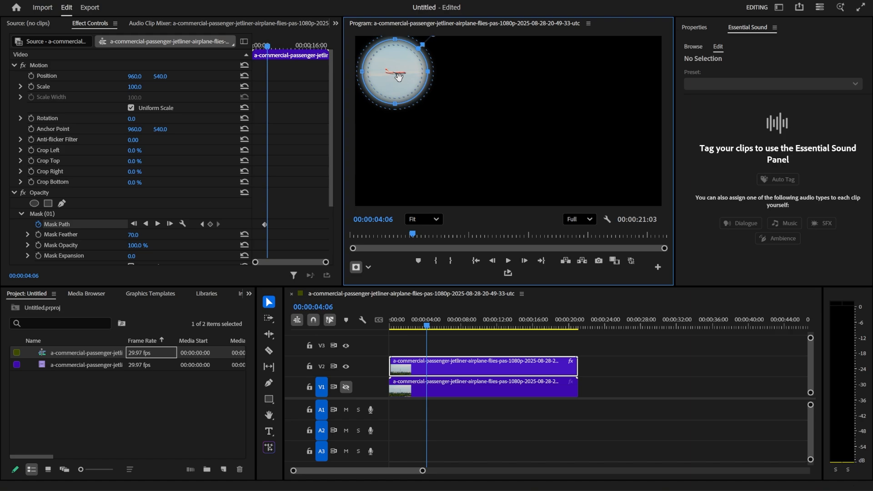
pyautogui.moveTo(426, 326); pyautogui.dragTo(434, 326)
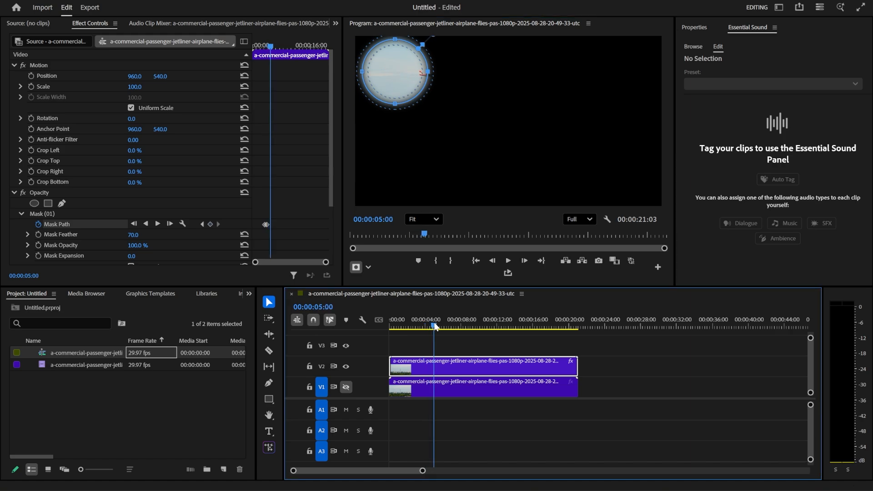
pyautogui.moveTo(388, 81); pyautogui.dragTo(514, 81)
pyautogui.click(446, 320)
pyautogui.click(454, 325)
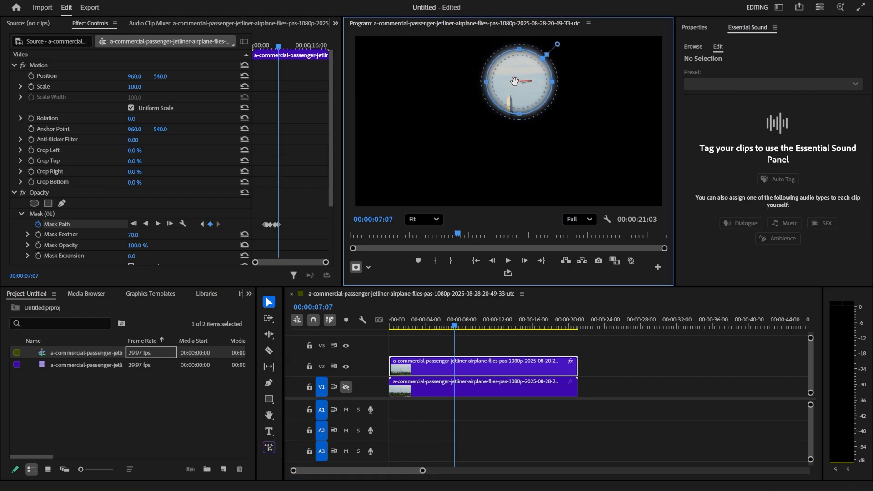
pyautogui.moveTo(455, 325); pyautogui.dragTo(467, 325)
pyautogui.moveTo(523, 82); pyautogui.dragTo(629, 92)
pyautogui.click(476, 325)
pyautogui.click(485, 326)
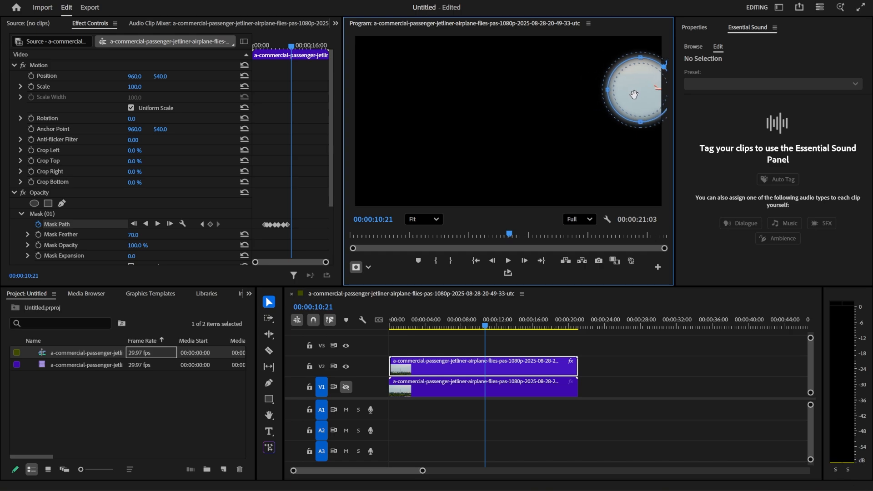
# Step: Invert the airplane mask on the V2 clip and turn the V1 track output back on
pyautogui.click(482, 326)
pyautogui.moveTo(481, 325); pyautogui.dragTo(418, 342)
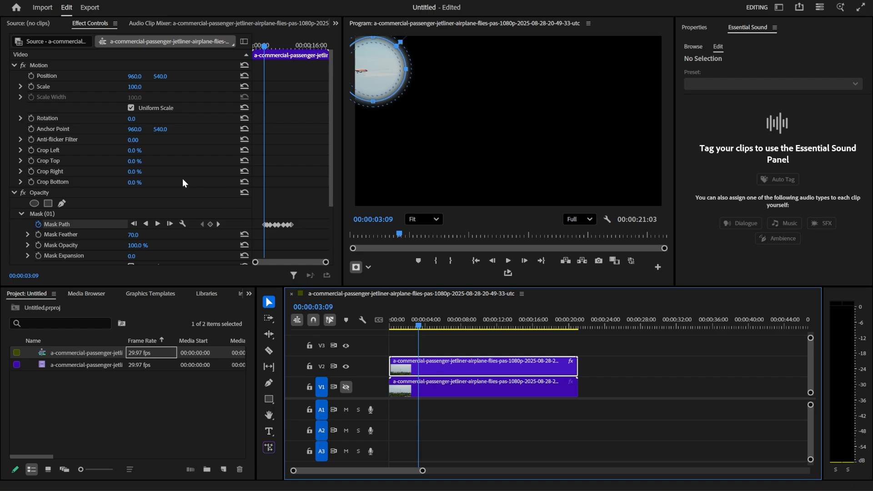
pyautogui.scroll(-3, 181, 178)
pyautogui.click(130, 194)
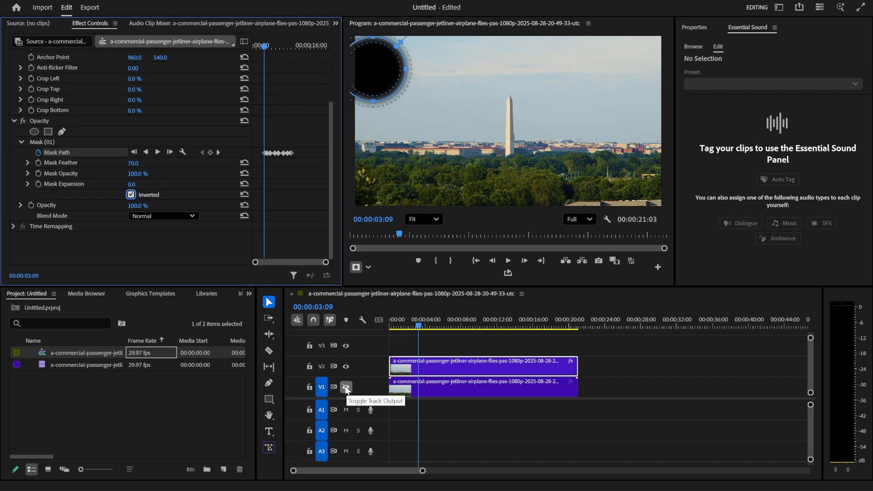
pyautogui.click(345, 387)
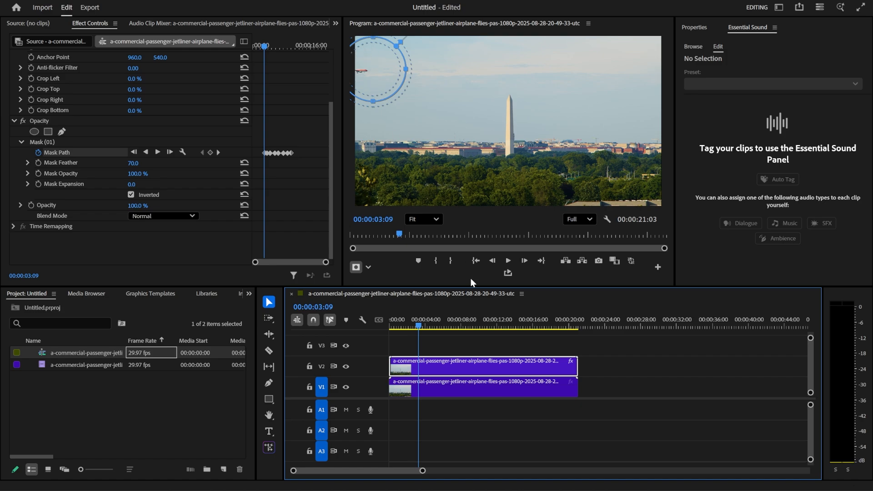
# Step: Split the V1 clip at 00:00:04:03, swap the order of its two parts starting from the sequence beginning, and preview the result
pyautogui.moveTo(416, 327)
pyautogui.mouseDown()
pyautogui.moveTo(390, 328)
pyautogui.moveTo(411, 334)
pyautogui.mouseUp()
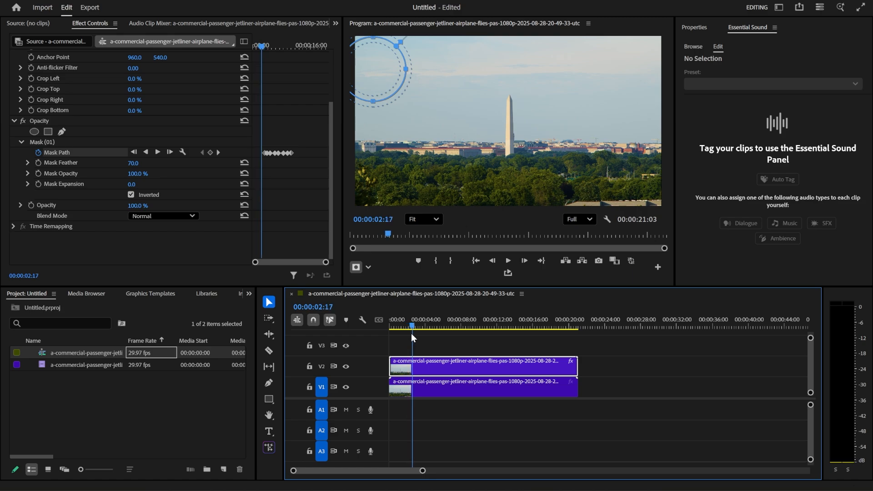
pyautogui.click(425, 392)
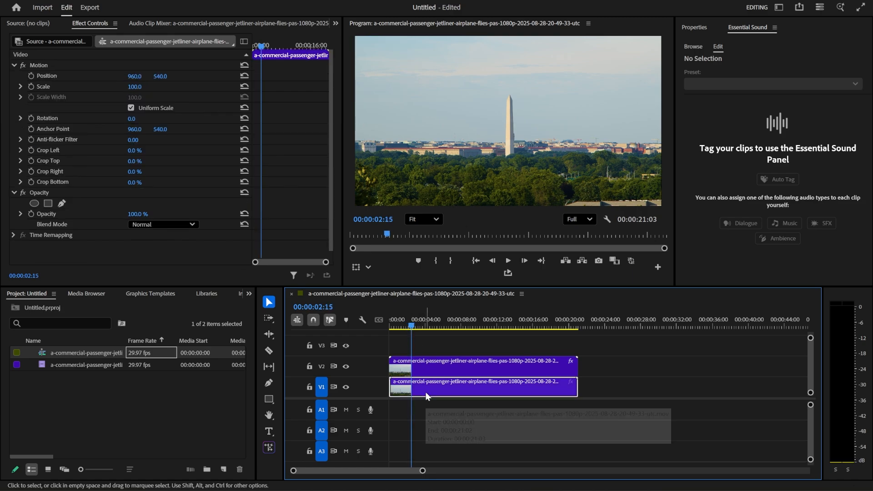
pyautogui.moveTo(410, 325); pyautogui.dragTo(424, 330)
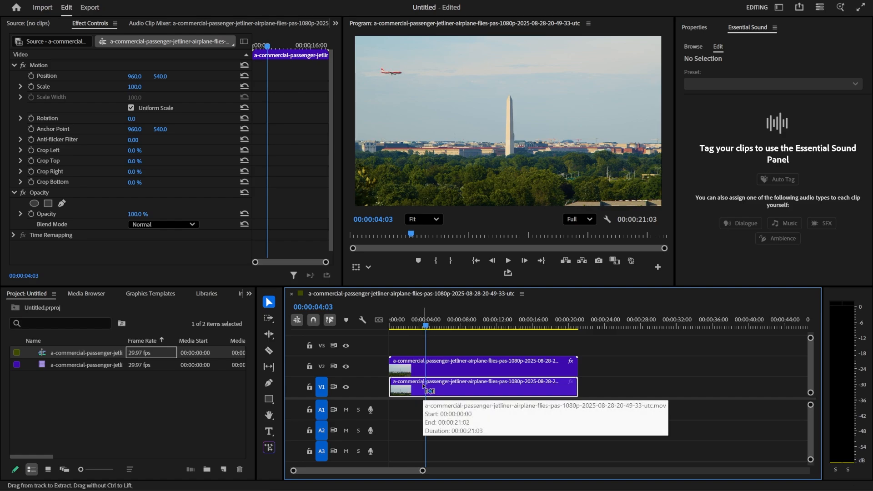
pyautogui.hotkey('ctrl', 'k')
pyautogui.moveTo(407, 390); pyautogui.dragTo(596, 392)
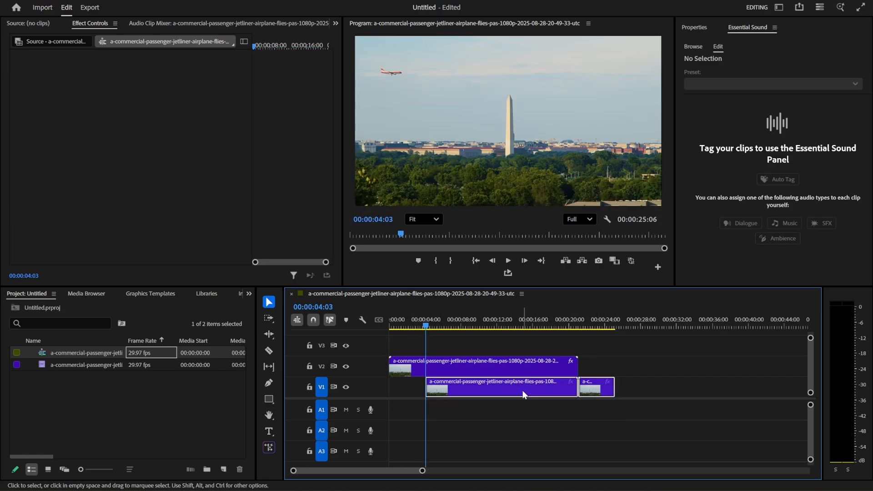
pyautogui.moveTo(523, 394); pyautogui.dragTo(488, 394)
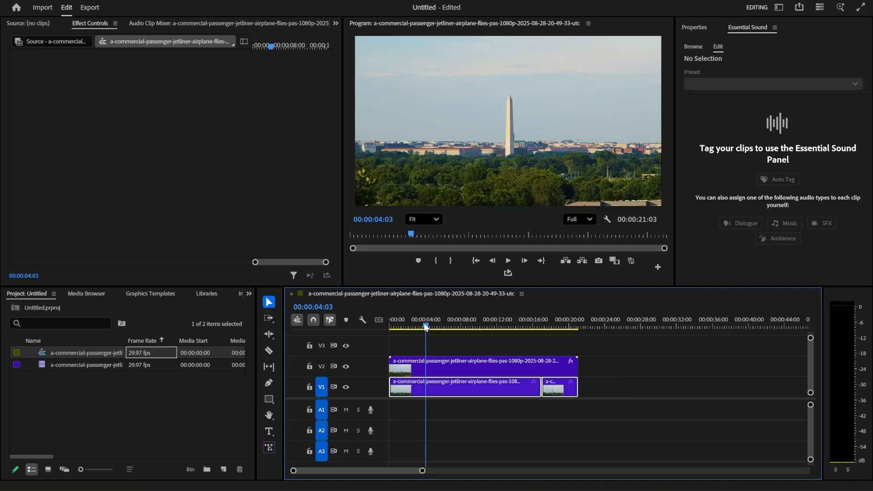
pyautogui.moveTo(424, 323); pyautogui.dragTo(407, 323)
pyautogui.press('space')
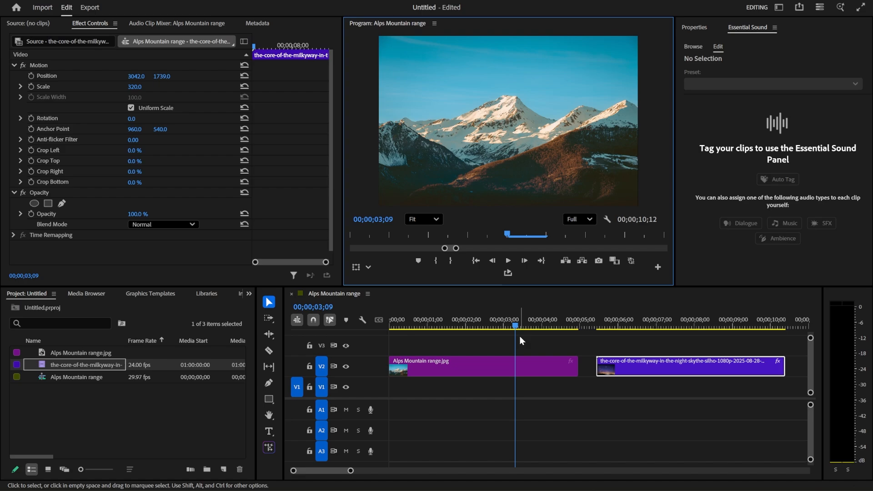
# Step: Move the Milky Way night sky clip to the start of V1, directly beneath the Alps Mountain range image
pyautogui.moveTo(513, 324); pyautogui.dragTo(668, 335)
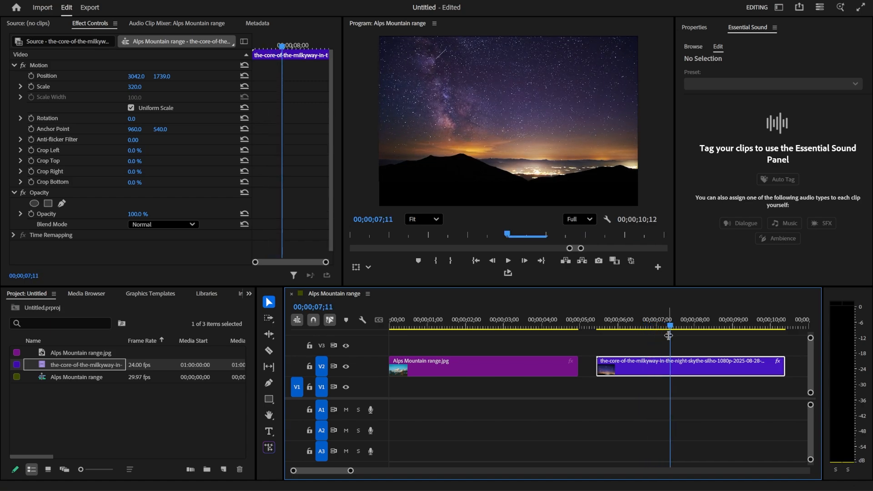
pyautogui.click(476, 325)
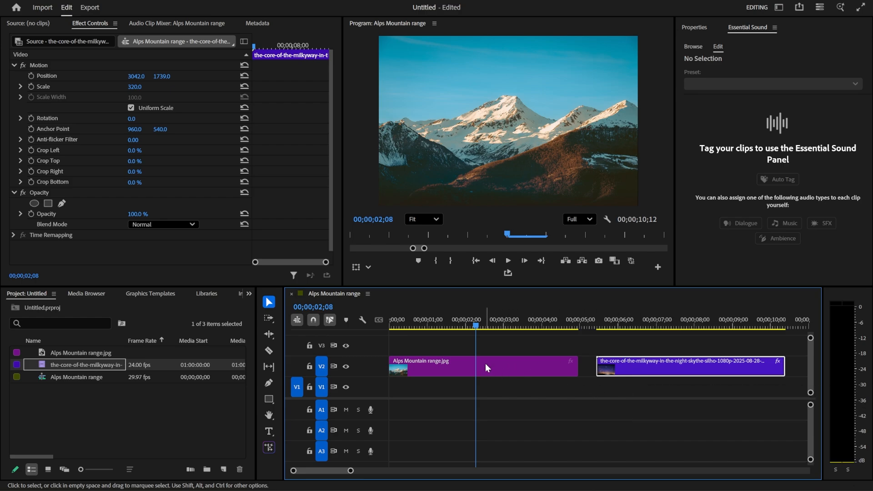
pyautogui.moveTo(659, 369); pyautogui.dragTo(438, 393)
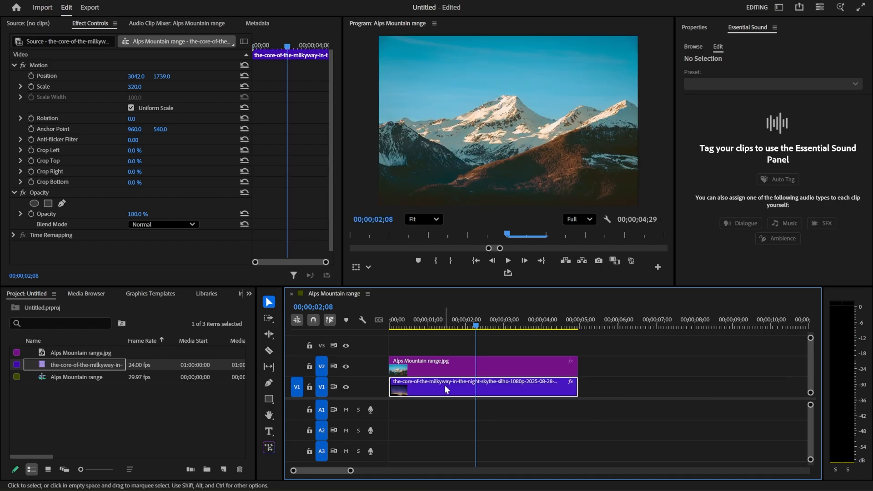
# Step: Start a free-draw opacity mask on the Alps Mountain range image, tracing the ridge from the image's left edge past the first dark peak
pyautogui.click(456, 364)
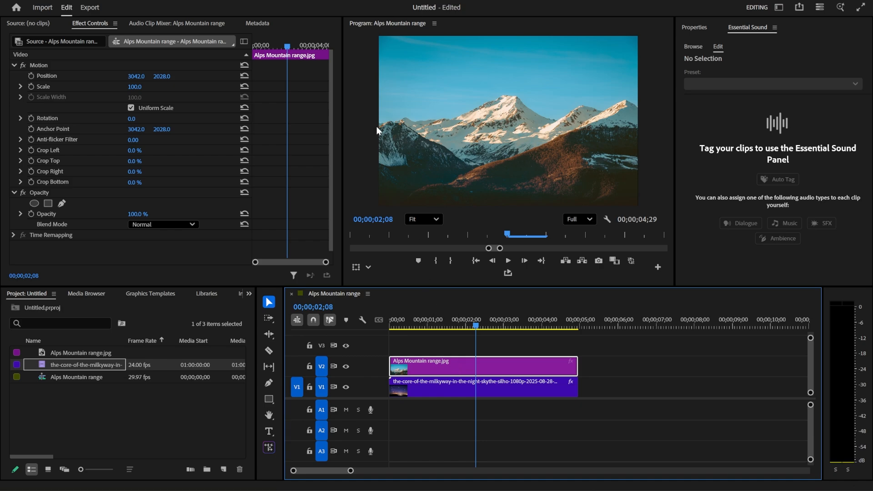
pyautogui.click(62, 204)
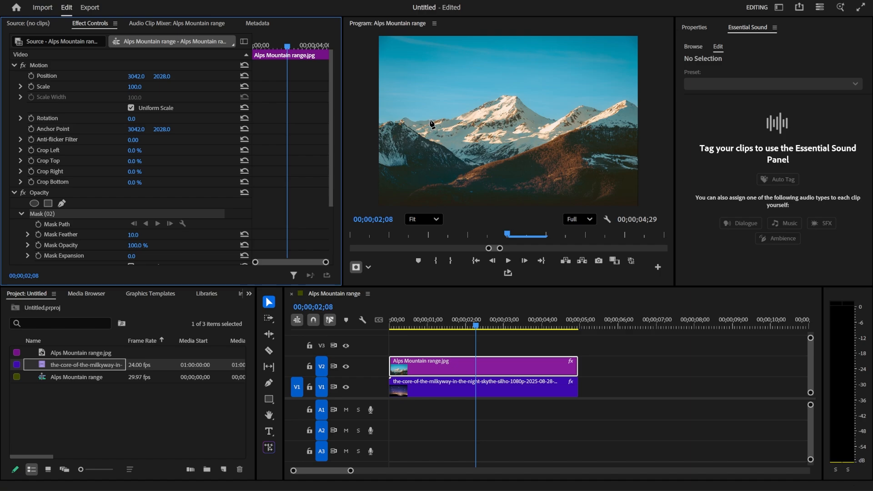
pyautogui.scroll(5, 430, 122)
pyautogui.press('h')
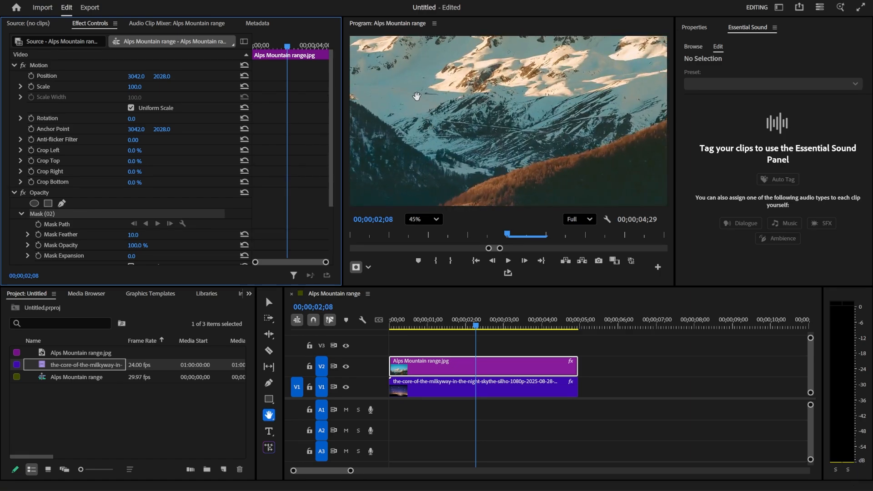
pyautogui.moveTo(416, 96); pyautogui.dragTo(630, 164)
pyautogui.moveTo(440, 143); pyautogui.dragTo(519, 174)
pyautogui.press('p')
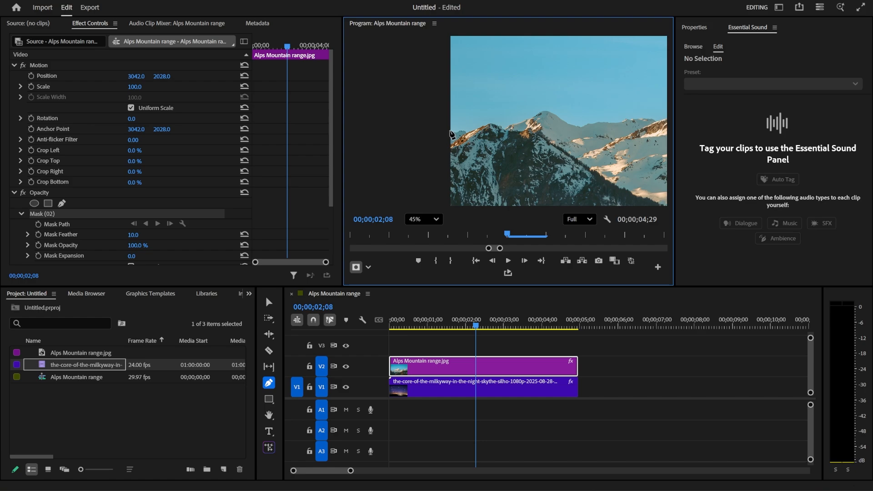
pyautogui.click(450, 131)
pyautogui.click(493, 125)
pyautogui.click(513, 124)
pyautogui.click(527, 119)
pyautogui.click(543, 112)
pyautogui.click(560, 117)
pyautogui.click(577, 126)
pyautogui.click(590, 124)
pyautogui.click(605, 123)
pyautogui.click(622, 122)
pyautogui.click(628, 119)
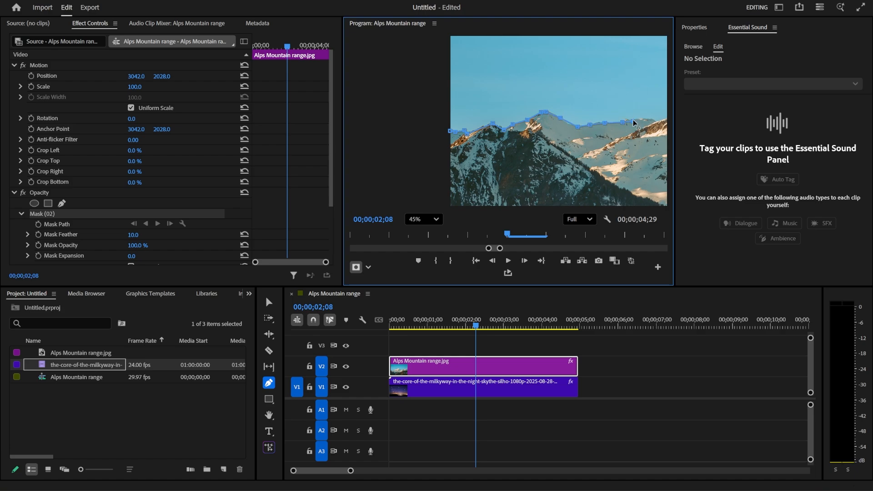
pyautogui.click(640, 119)
pyautogui.click(649, 120)
pyautogui.click(657, 121)
# Step: Continue the mask path along the snowy ridge up the lower slope leading to the main summit
pyautogui.moveTo(636, 148); pyautogui.dragTo(483, 178)
pyautogui.click(514, 148)
pyautogui.click(527, 142)
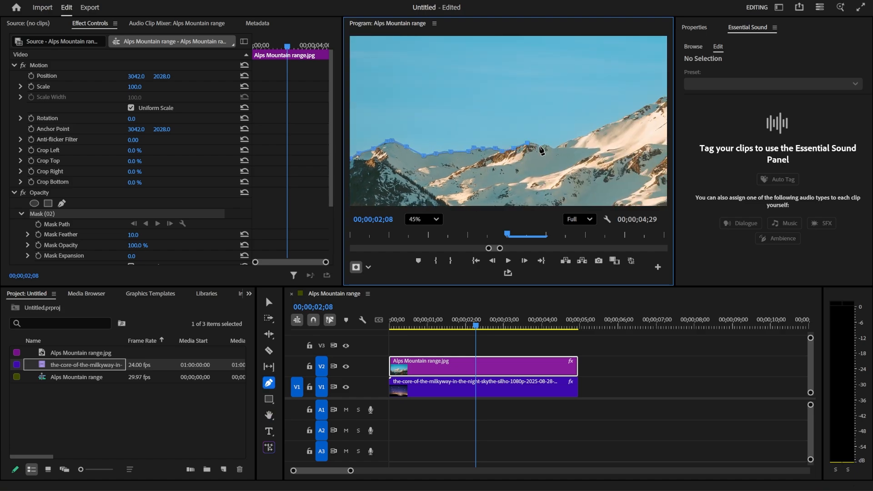
pyautogui.click(539, 146)
pyautogui.click(548, 146)
pyautogui.click(559, 147)
pyautogui.click(588, 135)
pyautogui.click(612, 123)
pyautogui.click(650, 105)
pyautogui.click(662, 98)
# Step: Trace the mask path over the main snowy summit and down its right-hand slope
pyautogui.moveTo(663, 97); pyautogui.dragTo(436, 137)
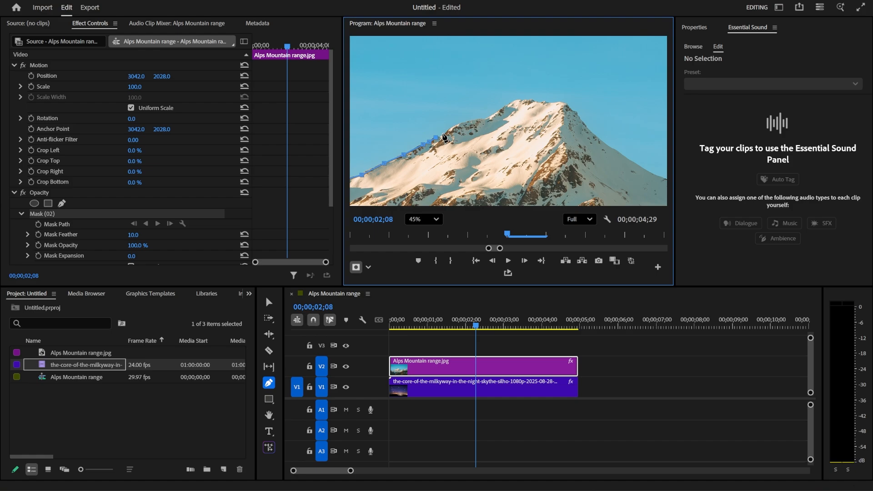
pyautogui.click(444, 135)
pyautogui.click(455, 127)
pyautogui.click(480, 118)
pyautogui.click(485, 118)
pyautogui.click(506, 104)
pyautogui.click(517, 100)
pyautogui.click(523, 99)
pyautogui.click(531, 101)
pyautogui.click(540, 101)
pyautogui.click(549, 103)
pyautogui.click(566, 104)
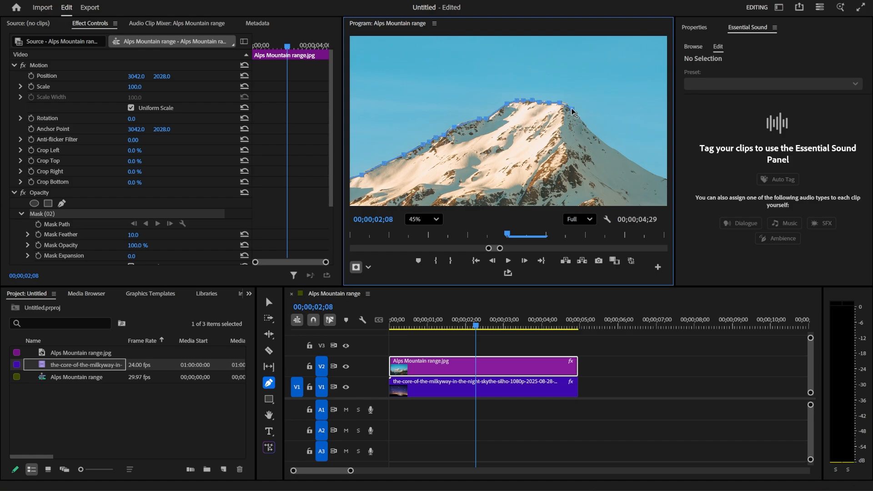
pyautogui.click(574, 111)
pyautogui.click(586, 126)
pyautogui.click(608, 146)
pyautogui.click(645, 168)
pyautogui.click(663, 178)
# Step: Trace the mask path across the valley and the remaining two peaks to the image's right edge
pyautogui.moveTo(664, 178); pyautogui.dragTo(367, 141)
pyautogui.click(389, 149)
pyautogui.click(400, 149)
pyautogui.click(410, 151)
pyautogui.click(504, 99)
pyautogui.click(524, 102)
pyautogui.click(545, 109)
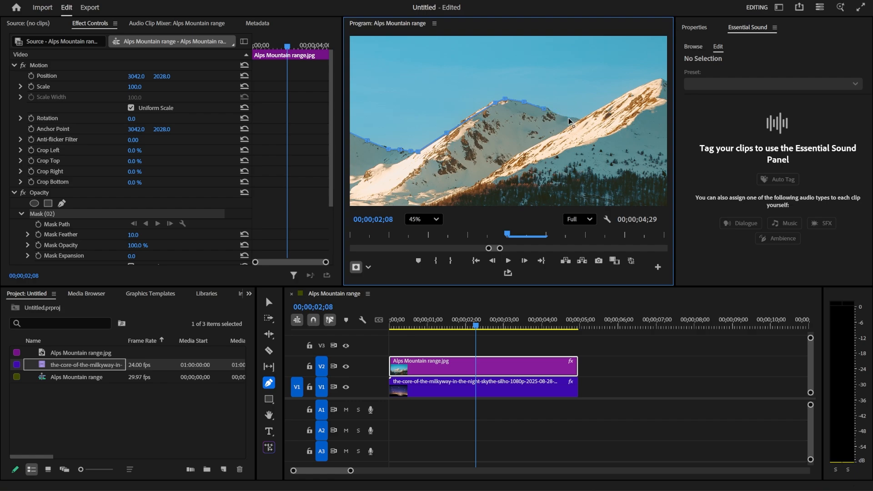
pyautogui.click(565, 118)
pyautogui.click(579, 120)
pyautogui.click(636, 86)
pyautogui.click(660, 79)
pyautogui.moveTo(667, 80); pyautogui.dragTo(523, 94)
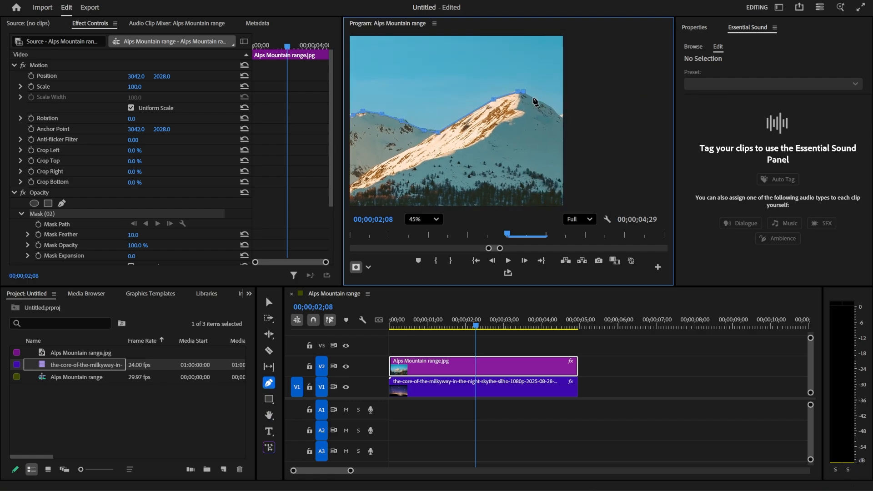
pyautogui.click(532, 98)
pyautogui.click(554, 108)
pyautogui.click(564, 115)
pyautogui.hotkey('shift', 'z')
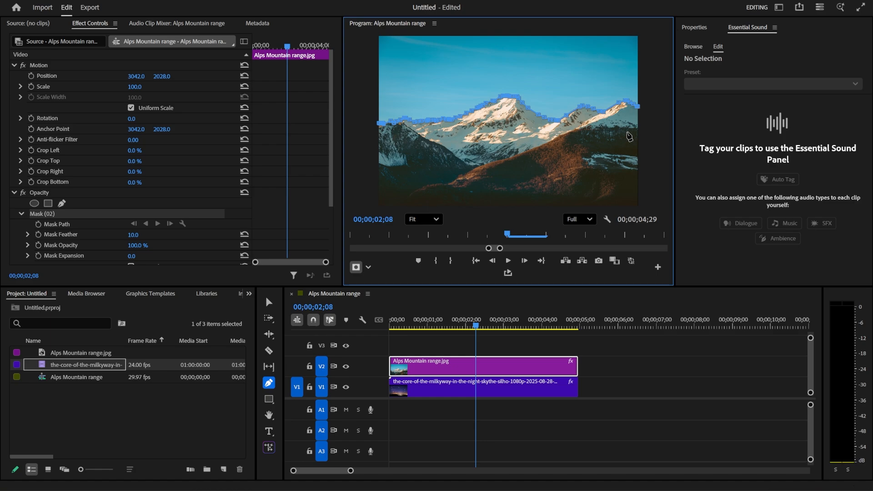
# Step: Close the mask path around the sky with two points beyond the image's upper corners, and invert the mask
pyautogui.scroll(-1, 627, 133)
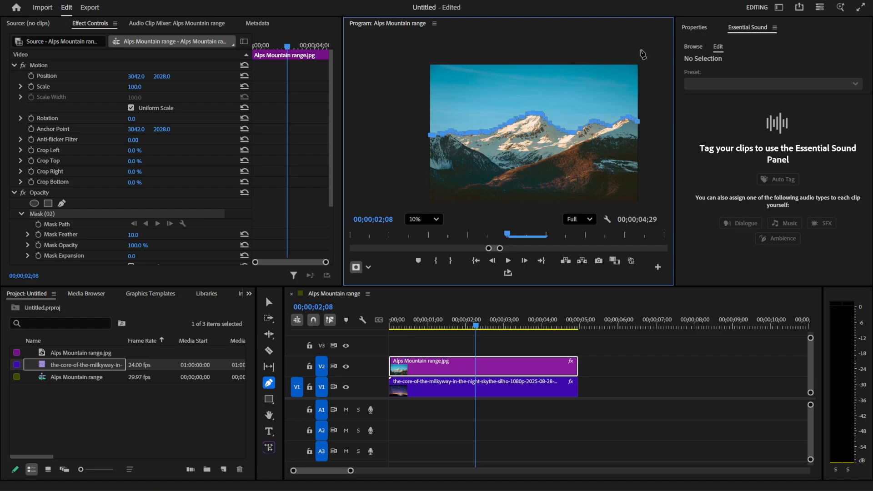
pyautogui.click(640, 50)
pyautogui.click(425, 49)
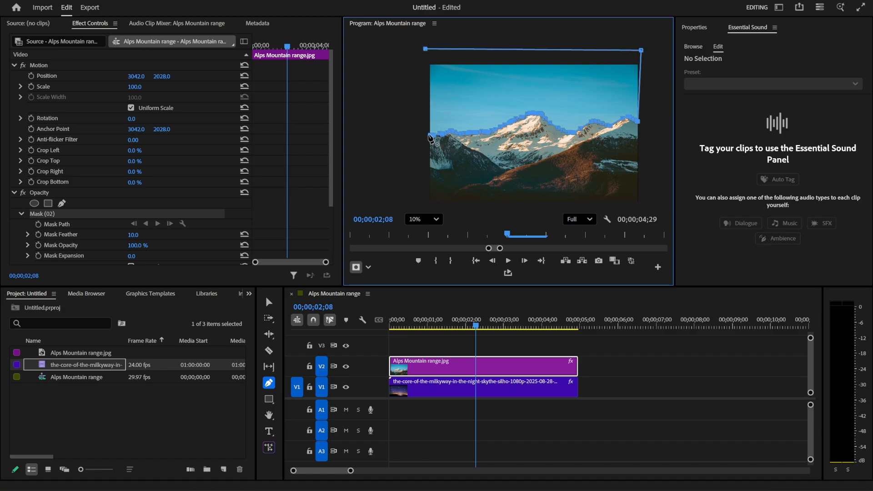
pyautogui.click(428, 135)
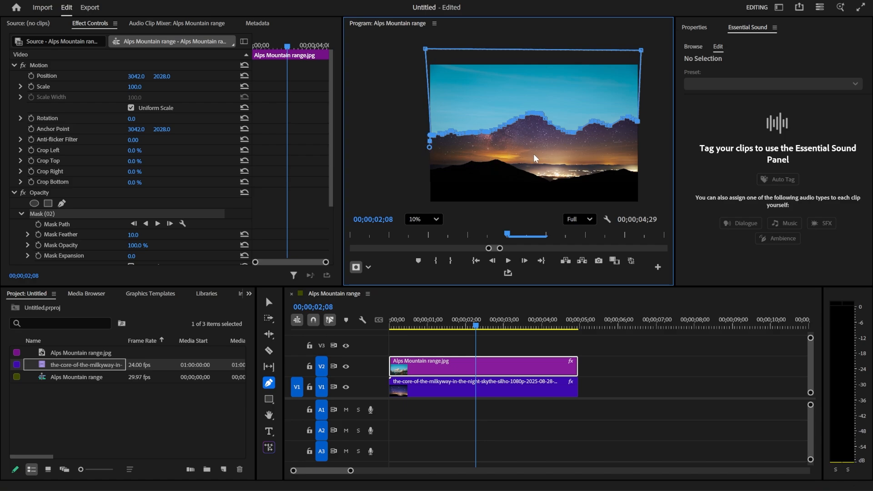
pyautogui.scroll(-3, 190, 188)
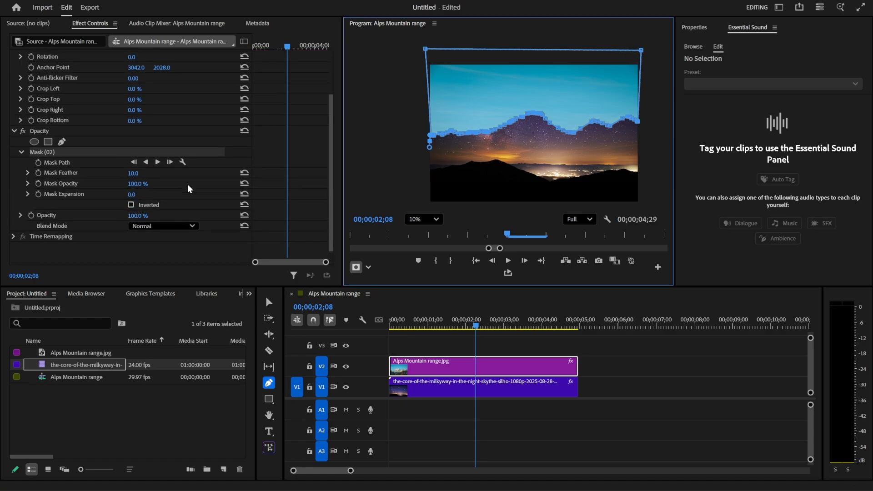
pyautogui.click(131, 205)
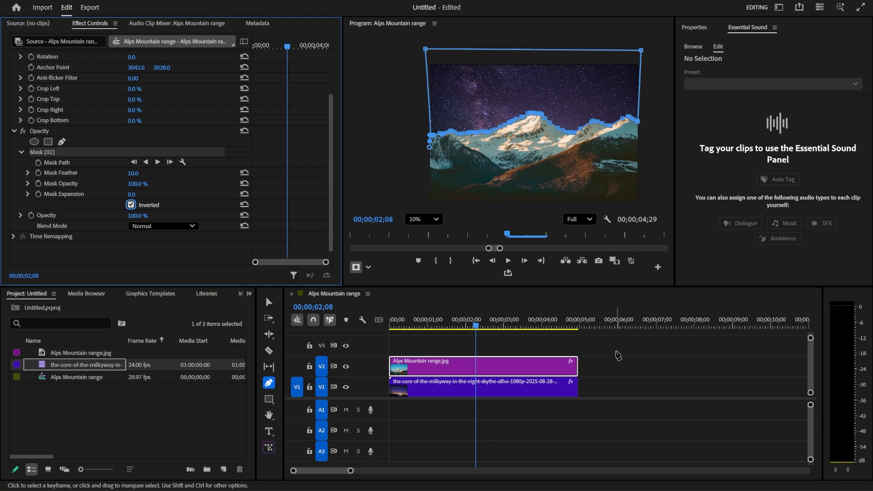
# Step: Deselect the clip, switch to the Selection tool, and play back the composite, replaying it from about 00;00;01;15
pyautogui.click(603, 350)
pyautogui.press('v')
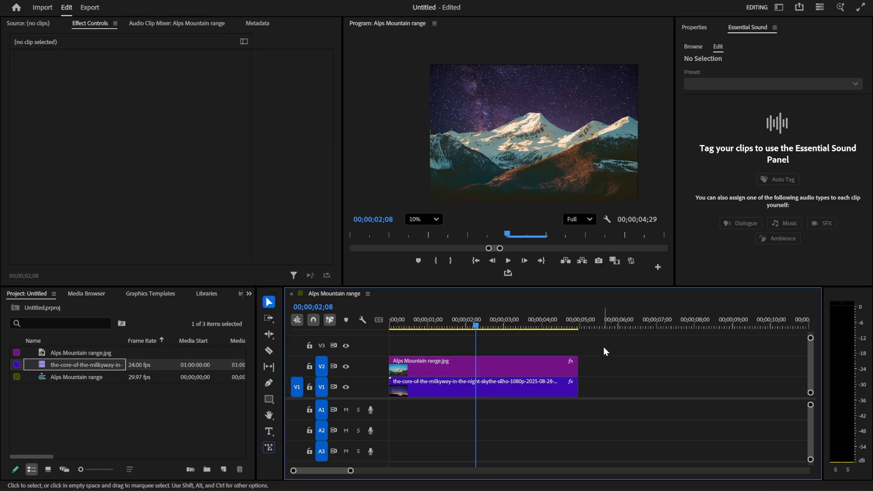
pyautogui.press('space')
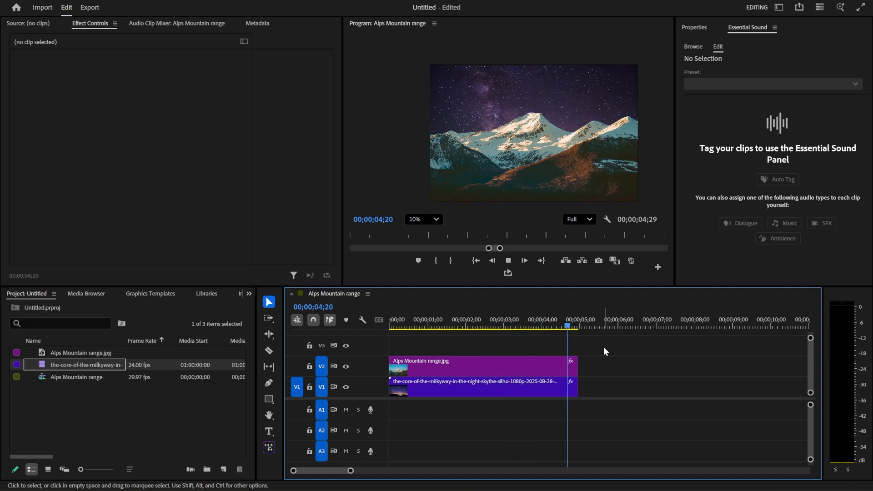
pyautogui.click(447, 325)
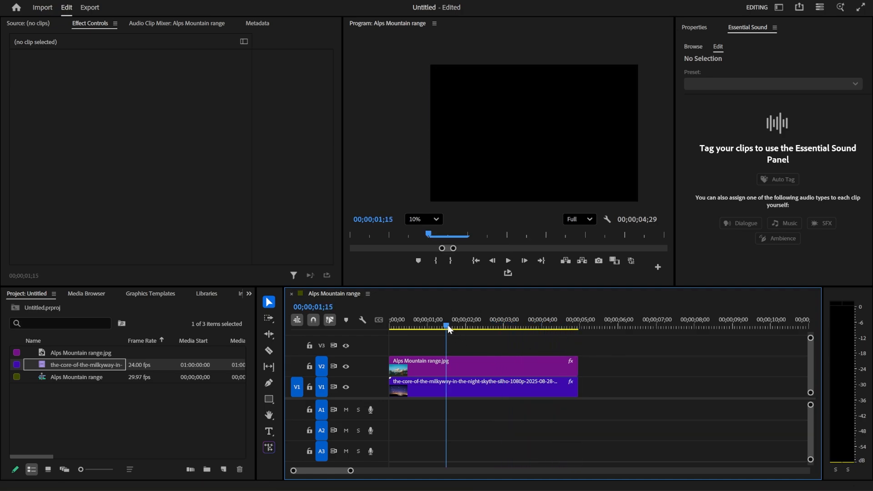
pyautogui.press('space')
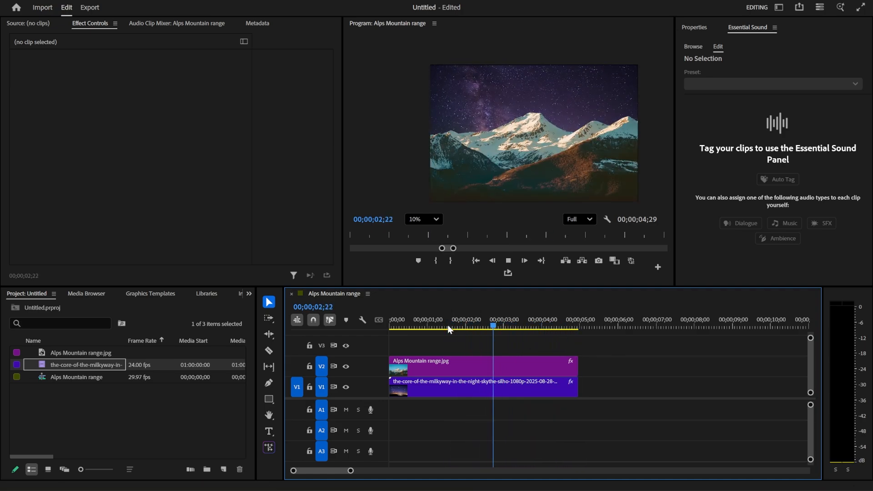